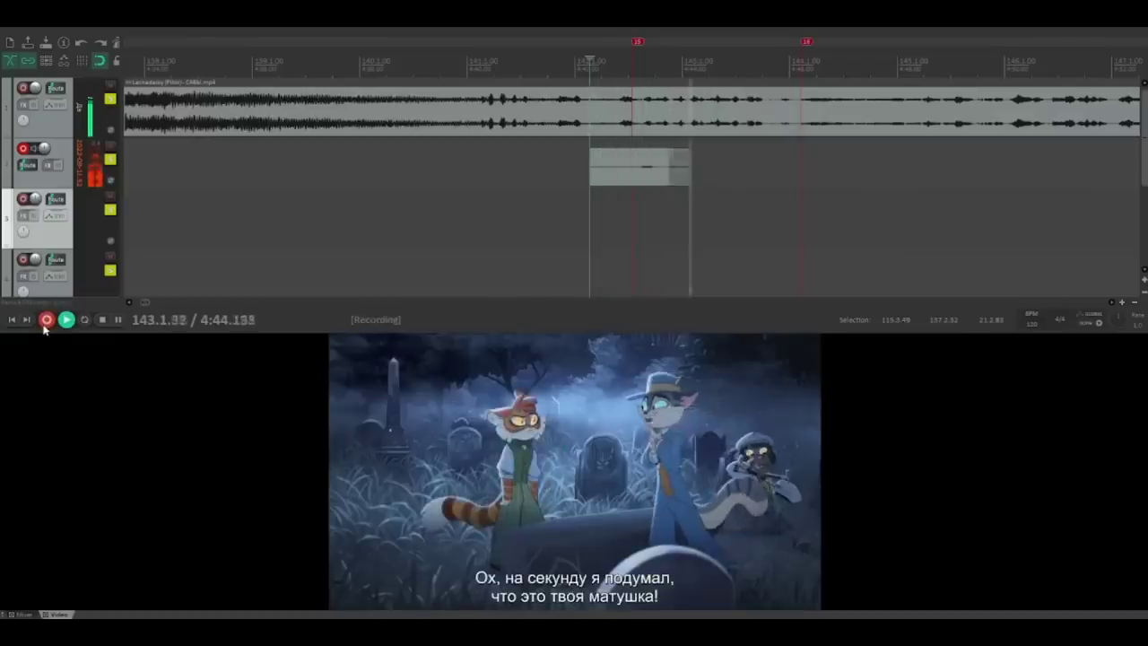
Step: Finish and trim both ends of the 4:42 take on track 2, and finish recording the take at 5:26
left_click(45, 324)
key("space")
left_click_drag(761, 180, 726, 171)
left_click_drag(591, 173, 614, 187)
left_click(651, 178)
left_click(618, 204)
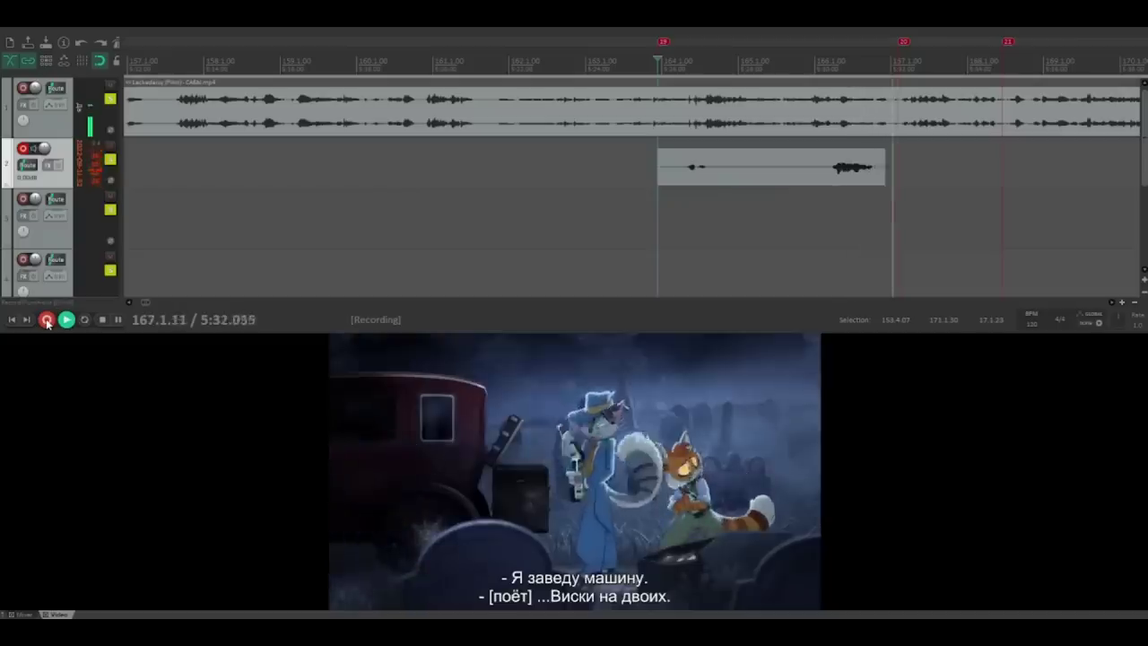
left_click(47, 320)
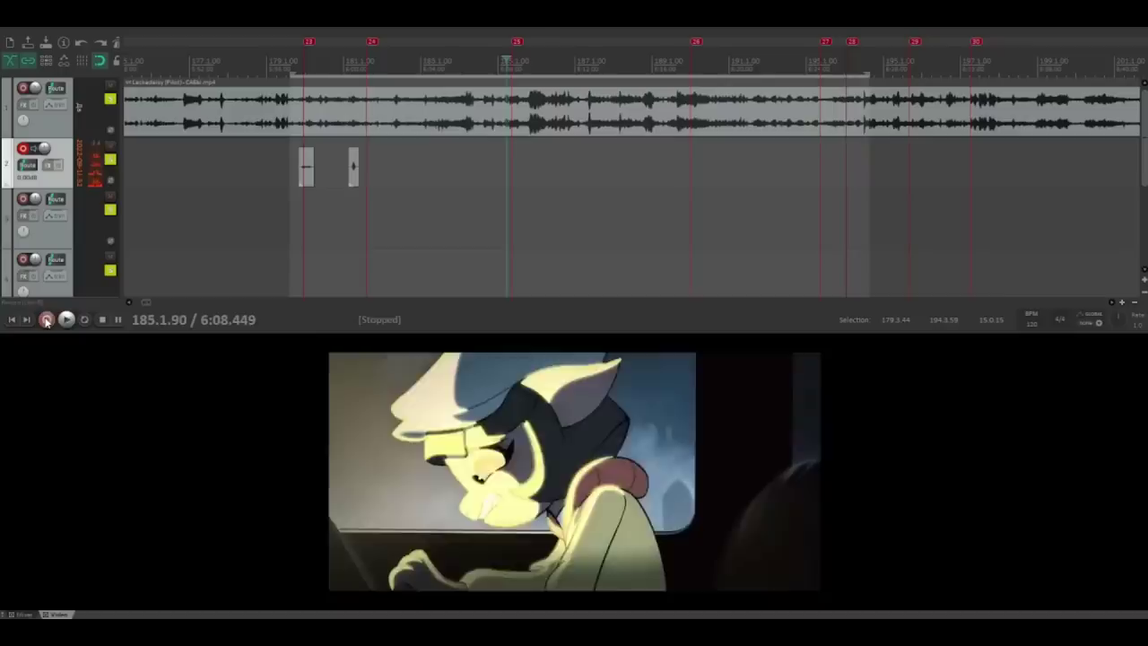
Step: Record a take on track 2 from 6:08 for the scream scene and play it back
left_click(46, 320)
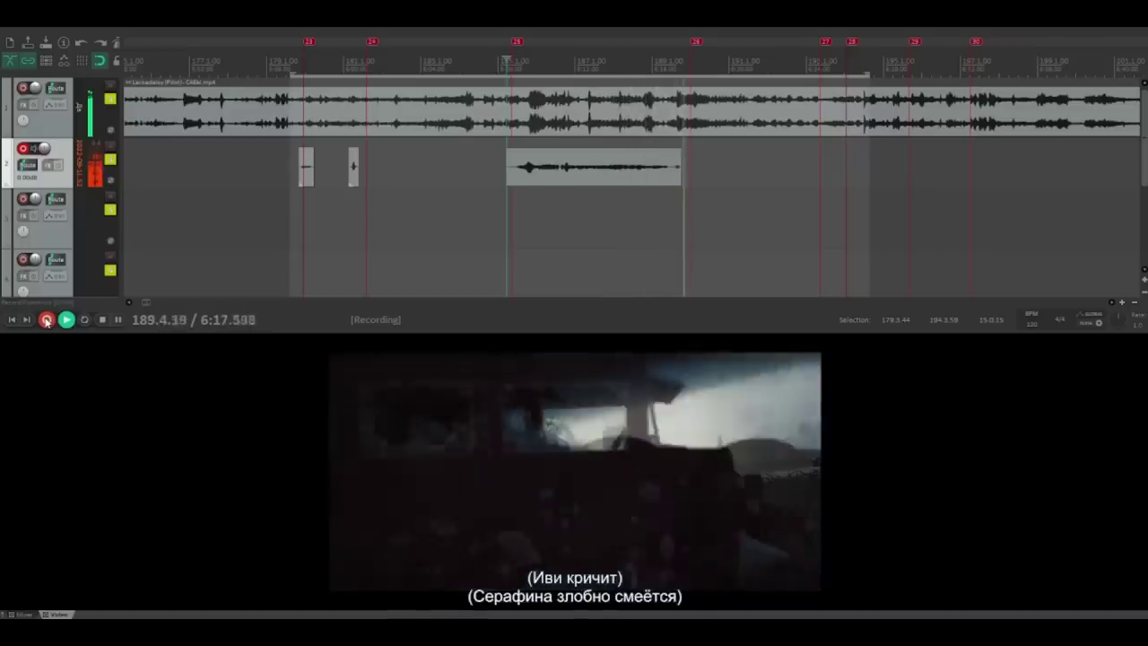
left_click(47, 320)
key("space")
key("space")
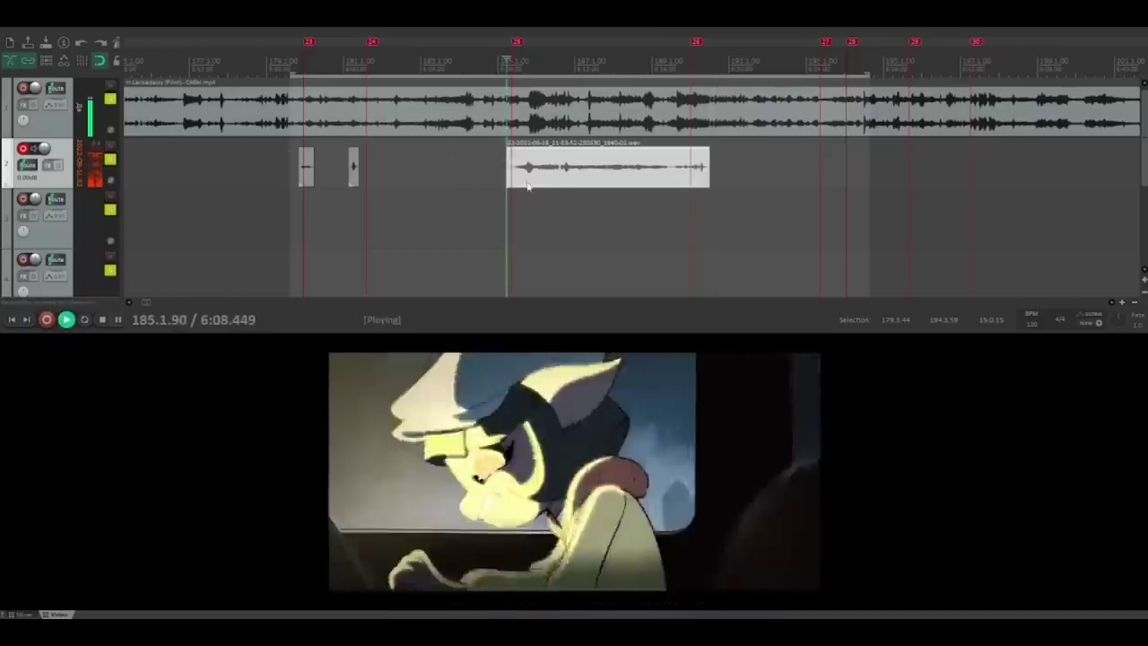
Step: Trim the start of the 6:08 take and shift the take to begin at about 6:10
left_click_drag(507, 180, 513, 180)
scroll(586, 223, "up", 2)
left_click_drag(656, 224, 1098, 190)
left_click_drag(368, 172, 422, 172)
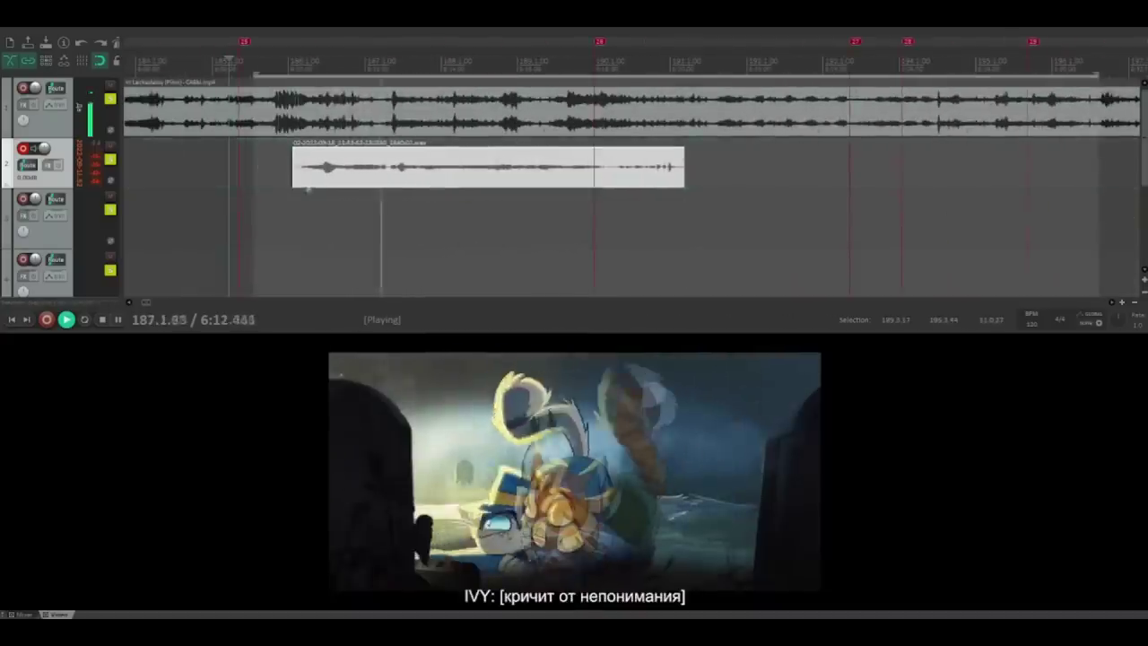
Step: Play back the shifted take from just before 6:10 and delete it from track 2
left_click(287, 221)
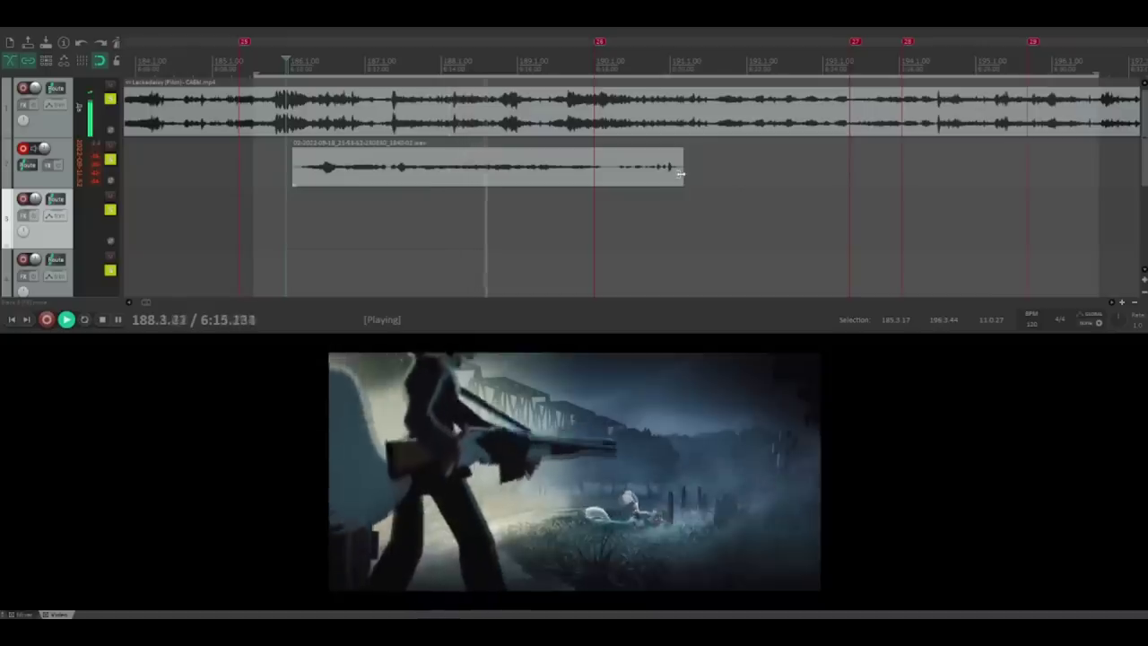
left_click(463, 170)
key("space")
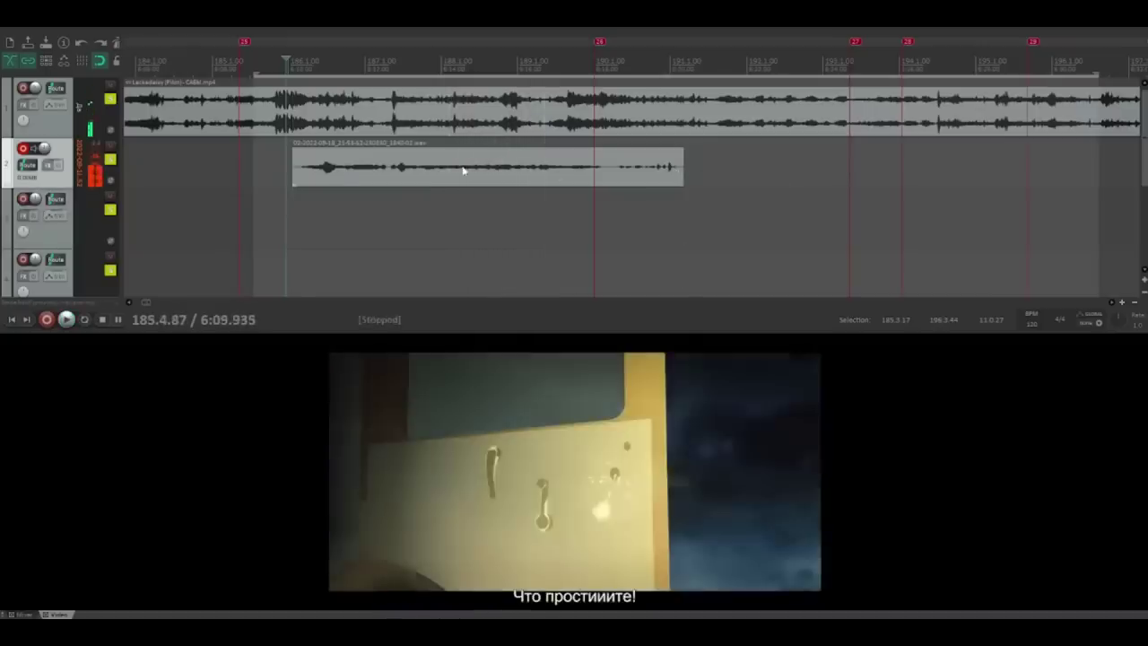
left_click(316, 169)
key("Delete")
Step: Check the retake at 6:10 with the original audio on track 1 silenced, and delete the retake
left_click(282, 164)
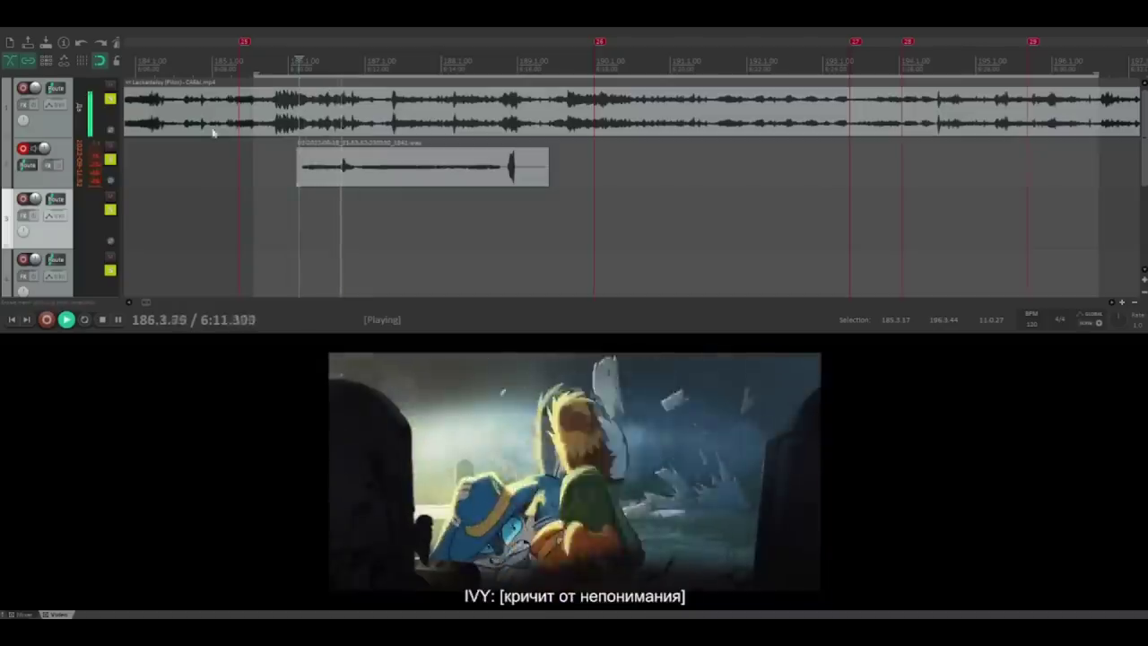
left_click(110, 106)
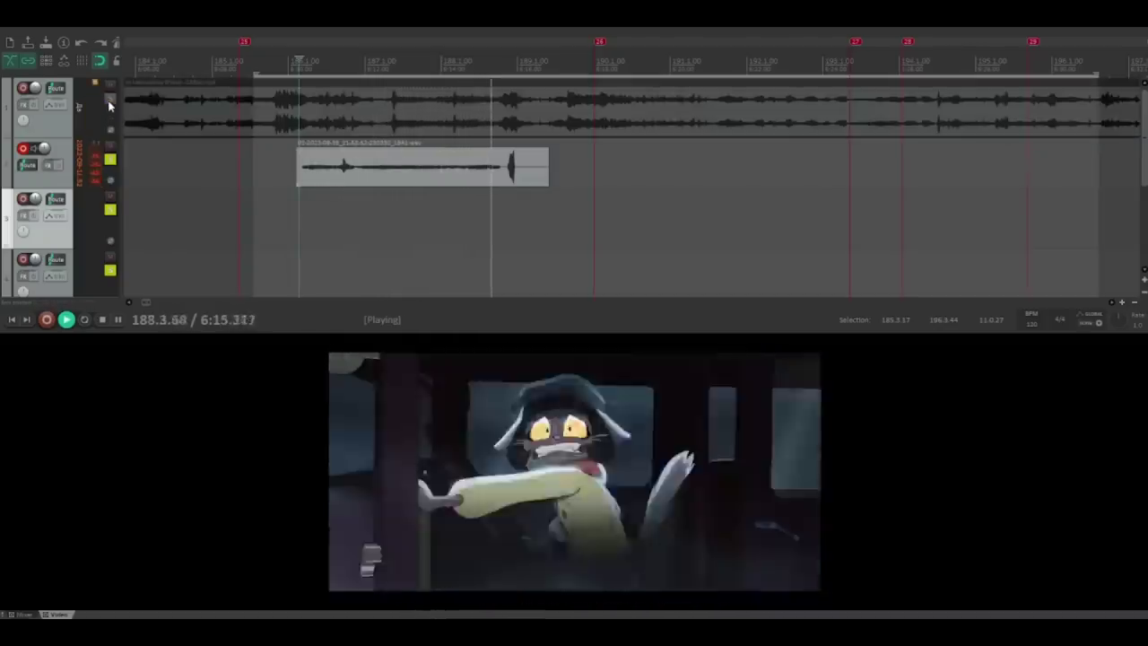
key("space")
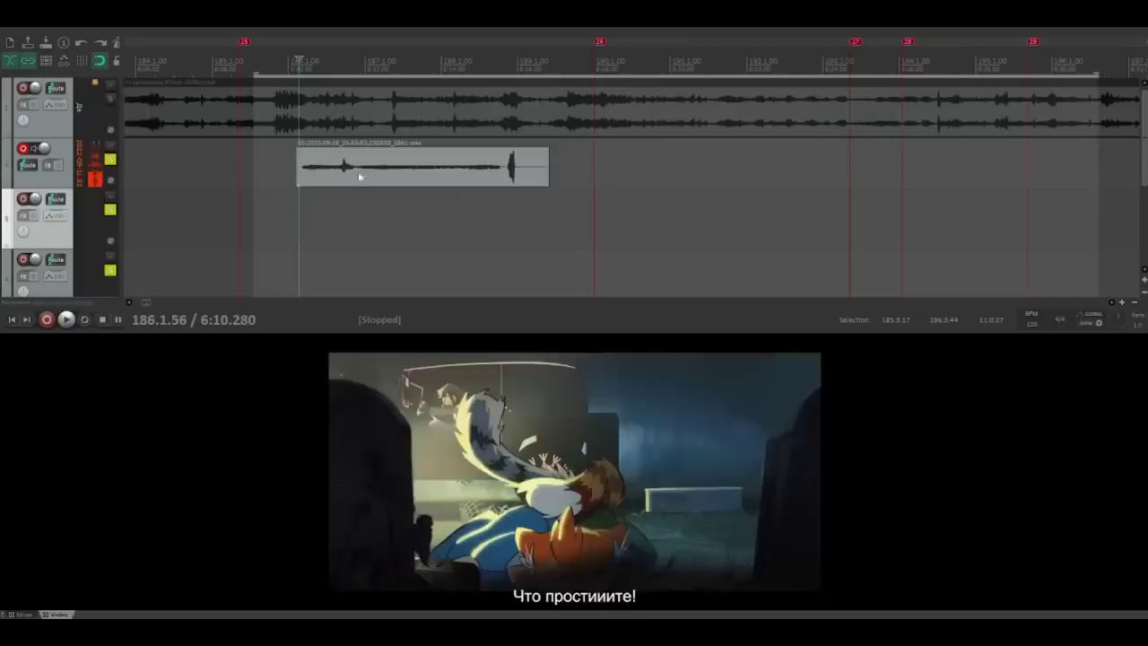
left_click(358, 176)
key("Delete")
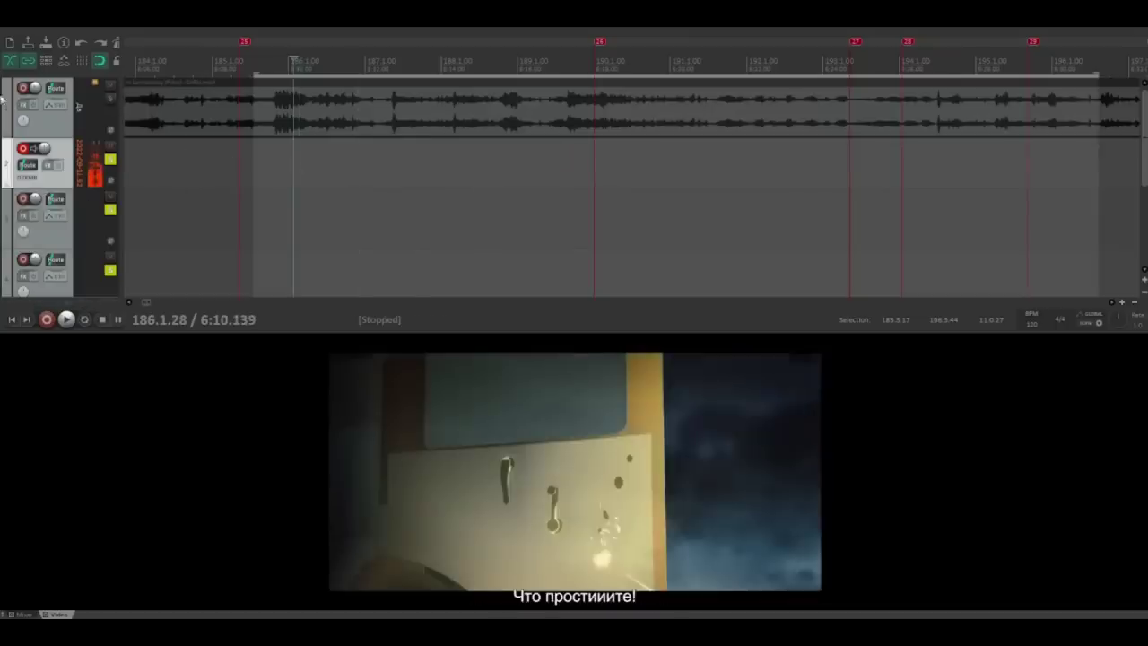
Step: Record another take on track 2 from 6:10.139 with the original audio restored, and delete it
left_click(108, 100)
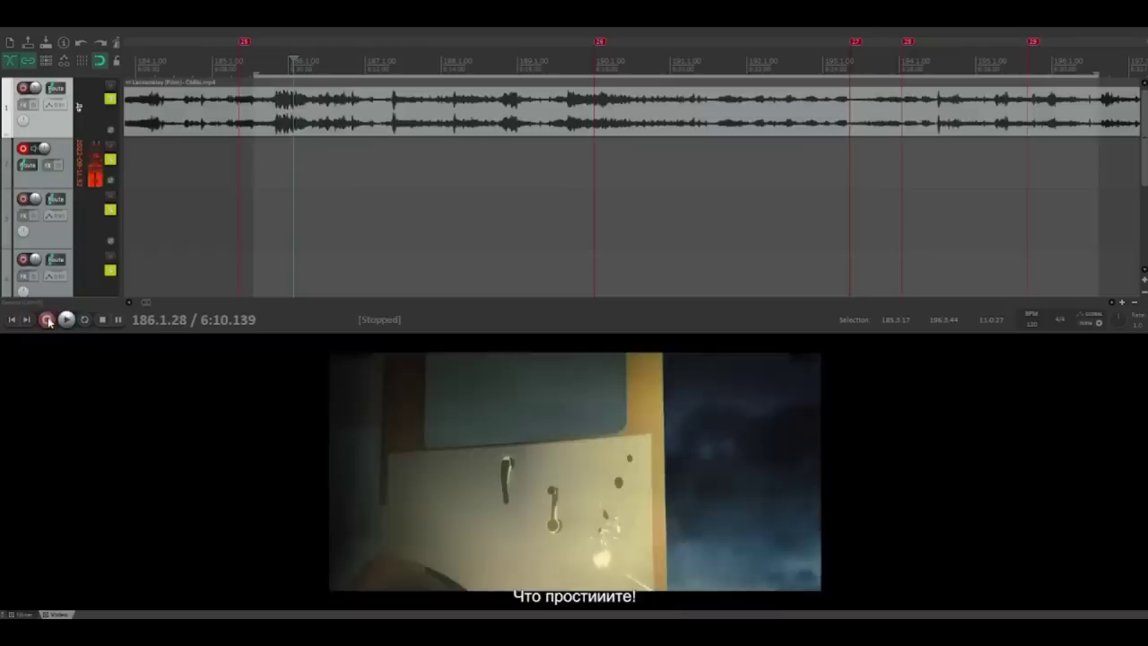
left_click(46, 319)
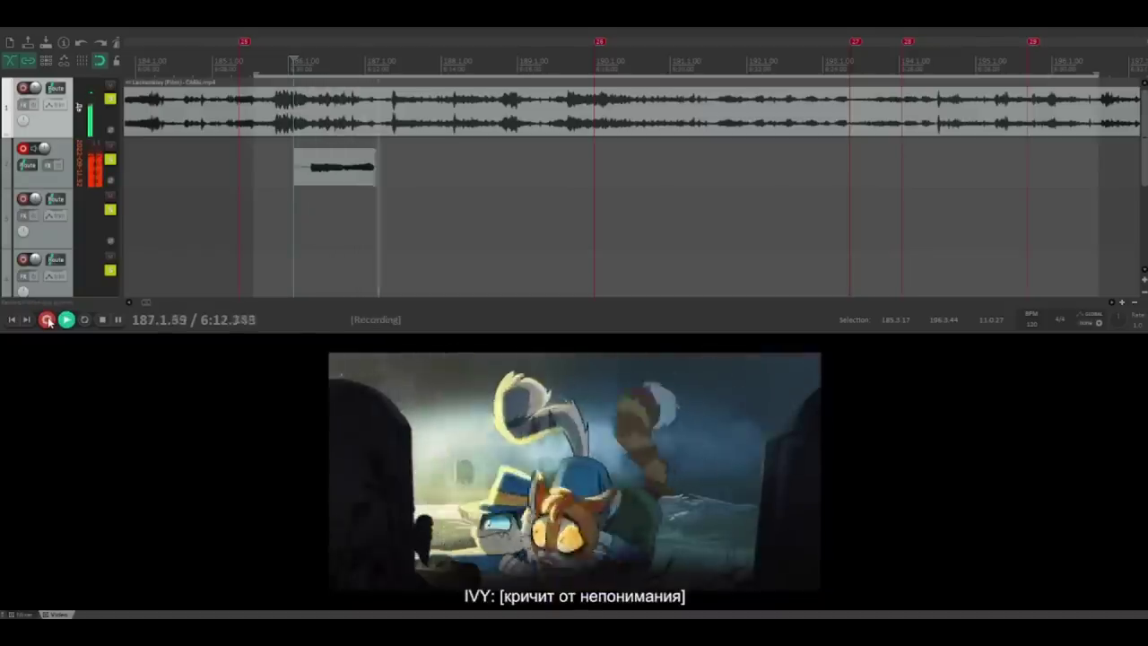
left_click(48, 320)
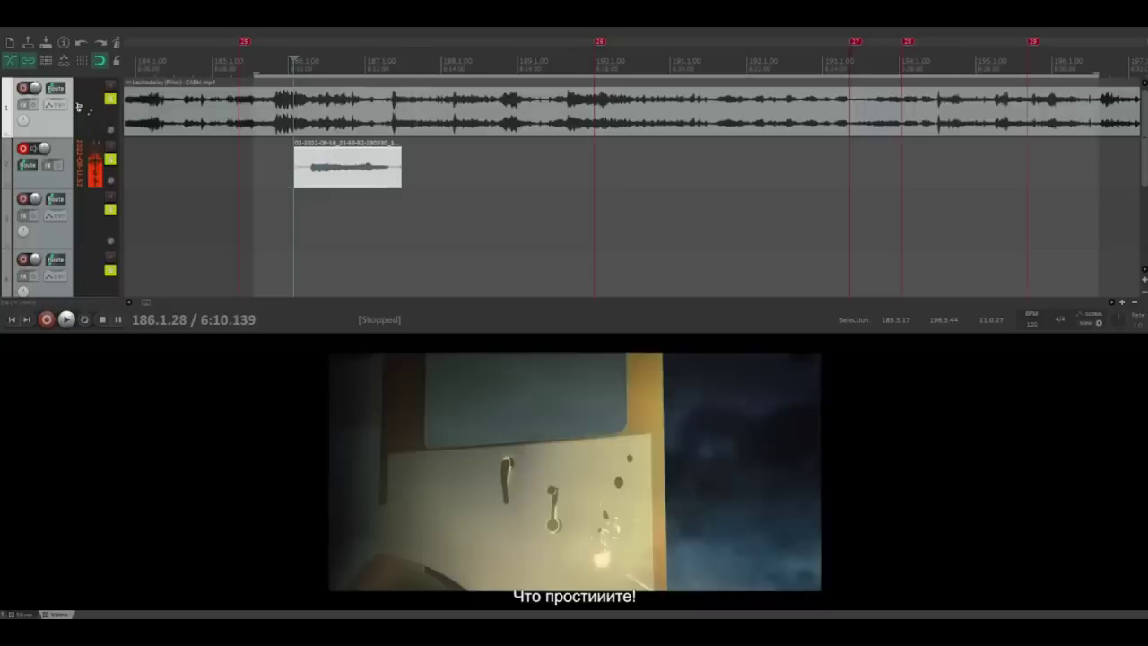
left_click(310, 169)
key("Delete")
Step: Retake the 6:10 scream, trim the end of the new take and place it on track 3
left_click(288, 171)
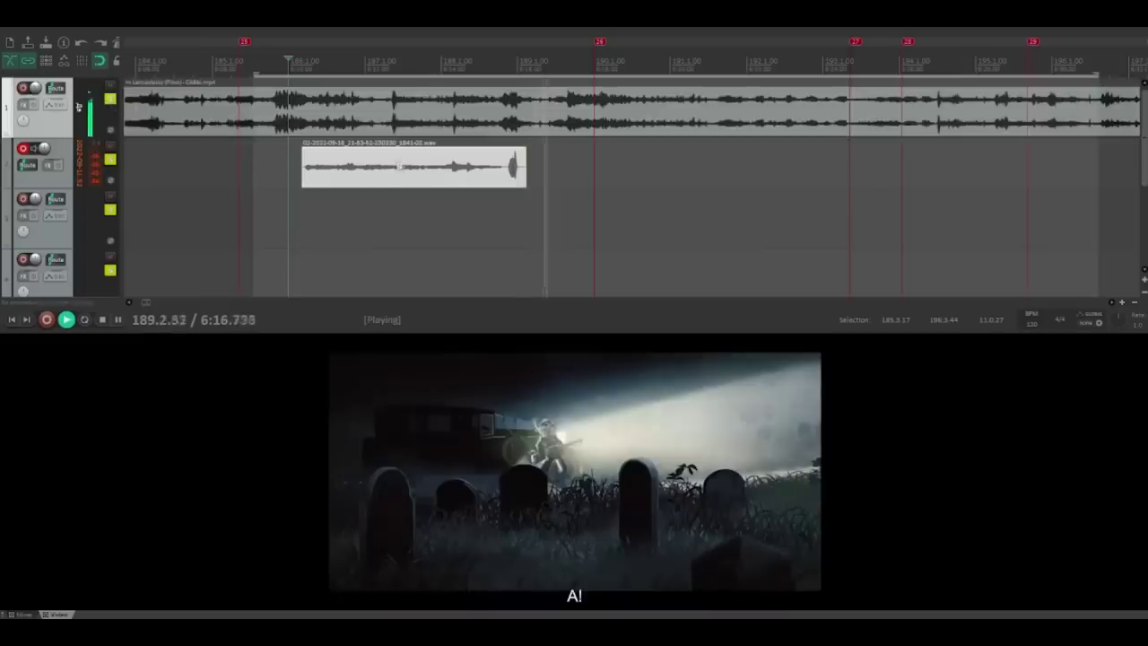
left_click_drag(526, 170, 480, 210)
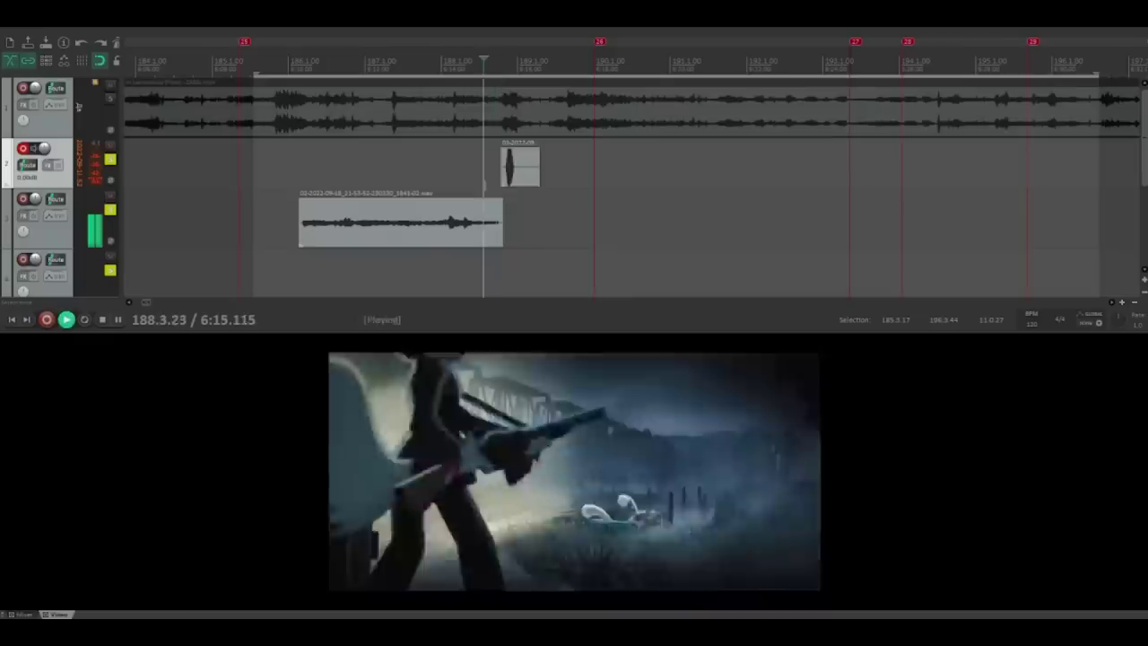
Step: Try trimming the short shout take on track 2 near 6:15, and delete it
left_click_drag(538, 172, 516, 179)
key("space")
left_click_drag(507, 180, 508, 182)
left_click(507, 183)
key("Delete")
Step: Record a new shout on track 2 from 6:15.131 and trim the start of the take
left_click(484, 172)
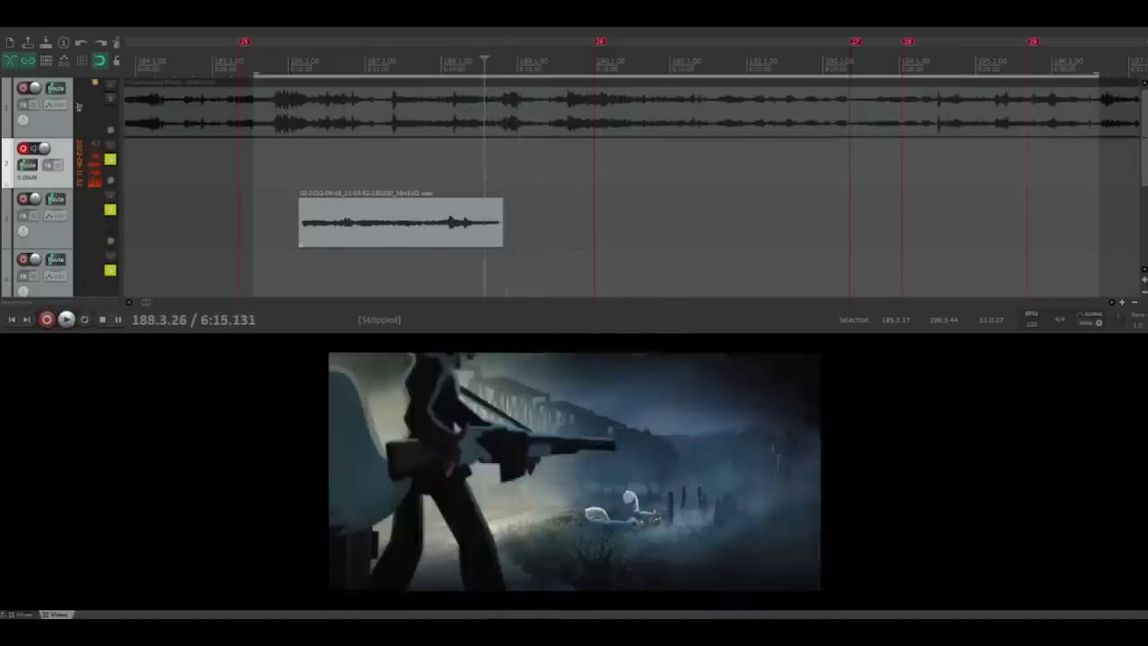
left_click(46, 324)
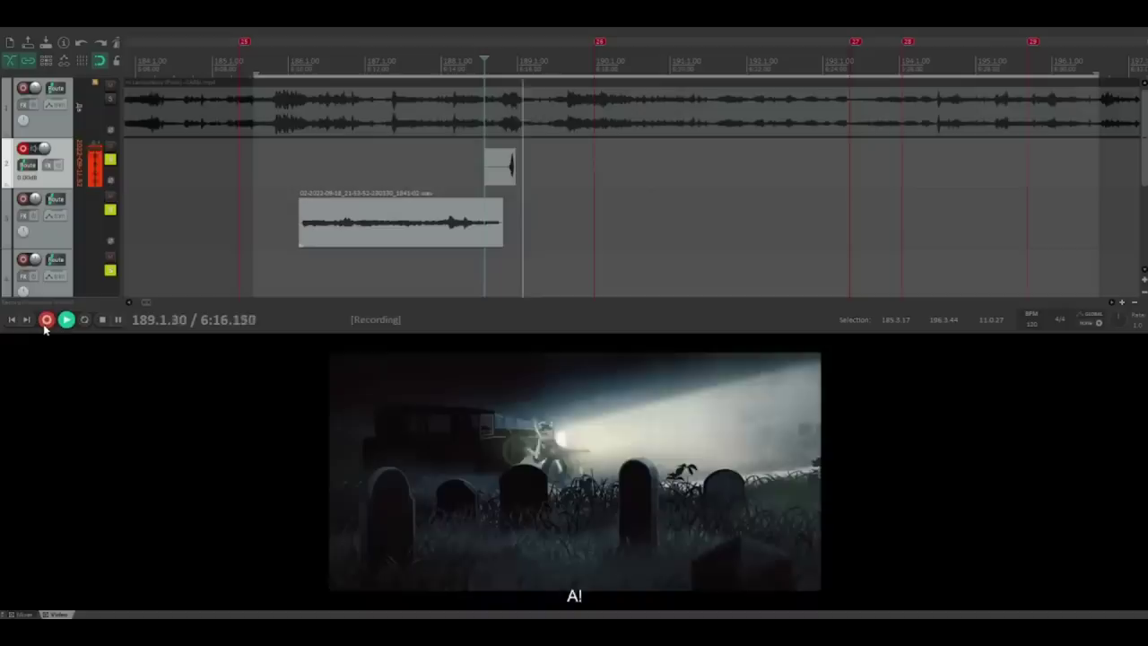
left_click(46, 321)
left_click_drag(485, 167, 502, 168)
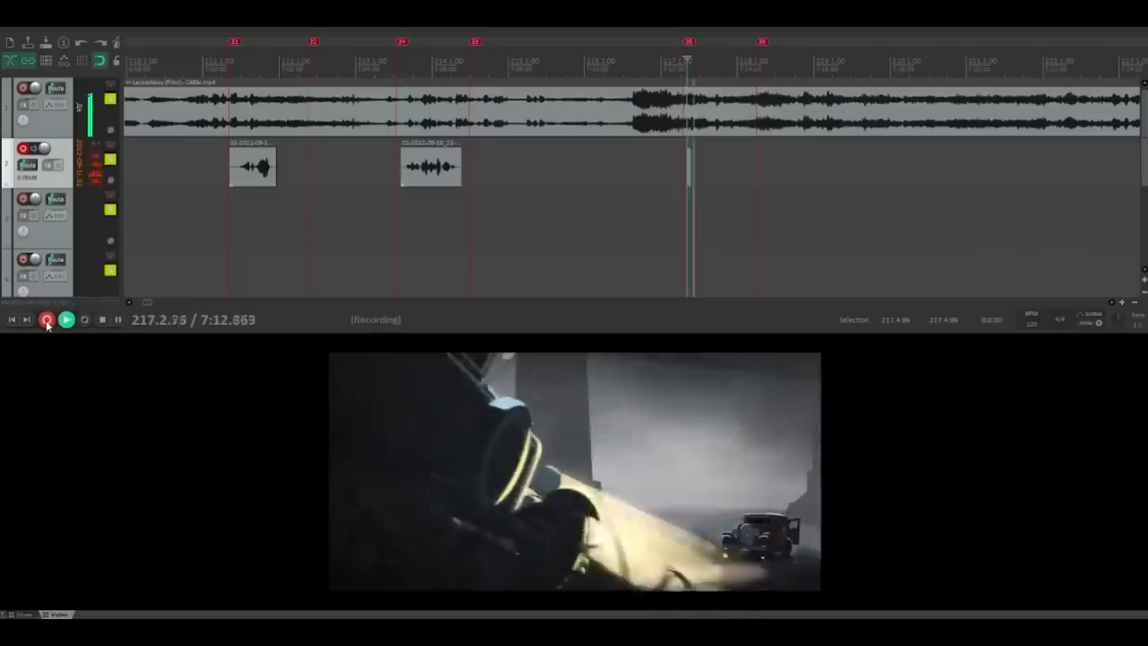
Step: Finish recording the breath at 7:12 and play it back while switching the original track's audio off and on
left_click(46, 323)
key("space")
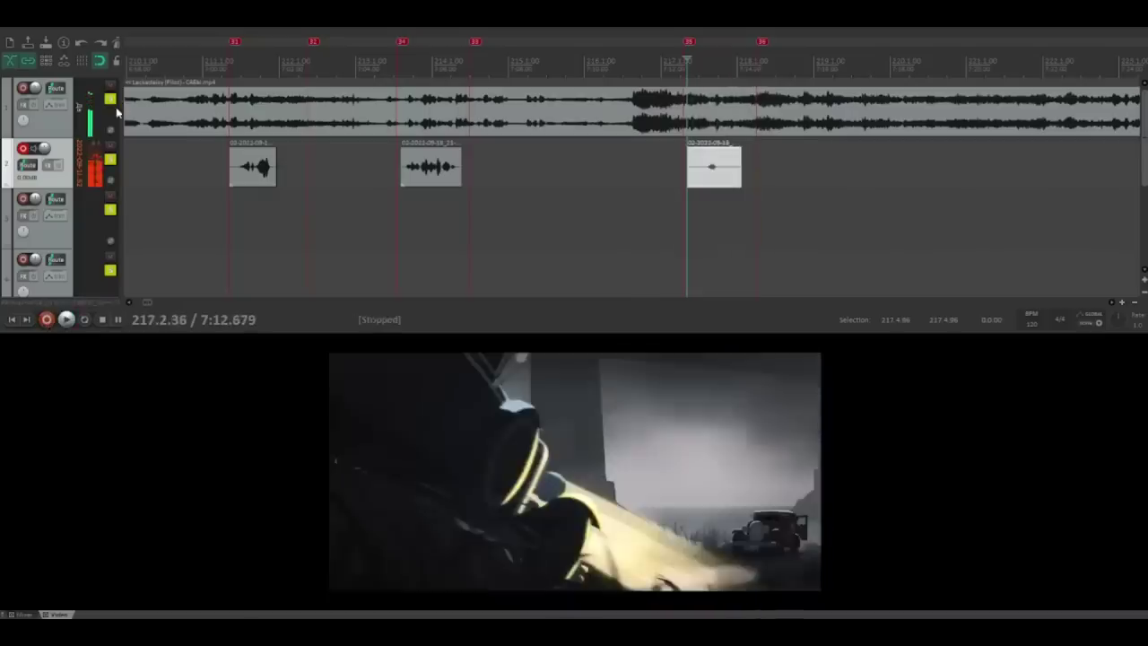
left_click(117, 110)
left_click(112, 101)
key("space")
left_click(112, 101)
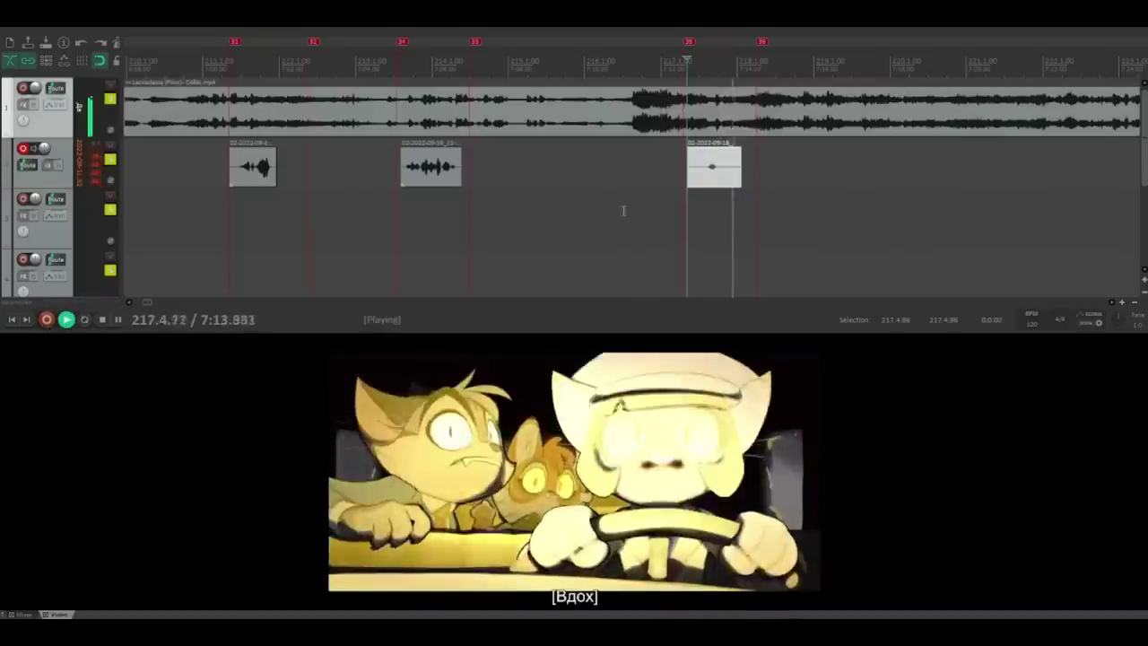
key("space")
Step: Trim the silence from both ends of the 7:12 breath take on track 2
mouse_move(719, 185)
left_mouse_down()
mouse_move(702, 172)
mouse_move(733, 168)
left_mouse_up()
scroll(723, 187, "down", 4)
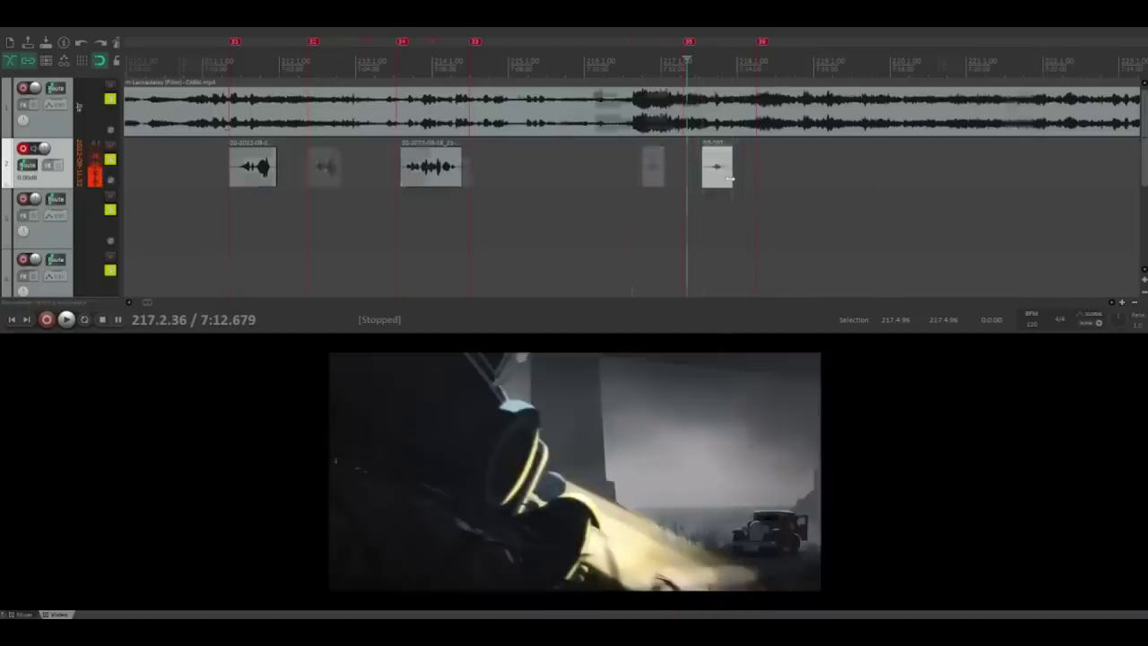
scroll(721, 188, "down", 2)
Step: Preview the scene from 7:37 and place the edit cursor at the start of its line
left_click(751, 175)
scroll(752, 175, "up", 3)
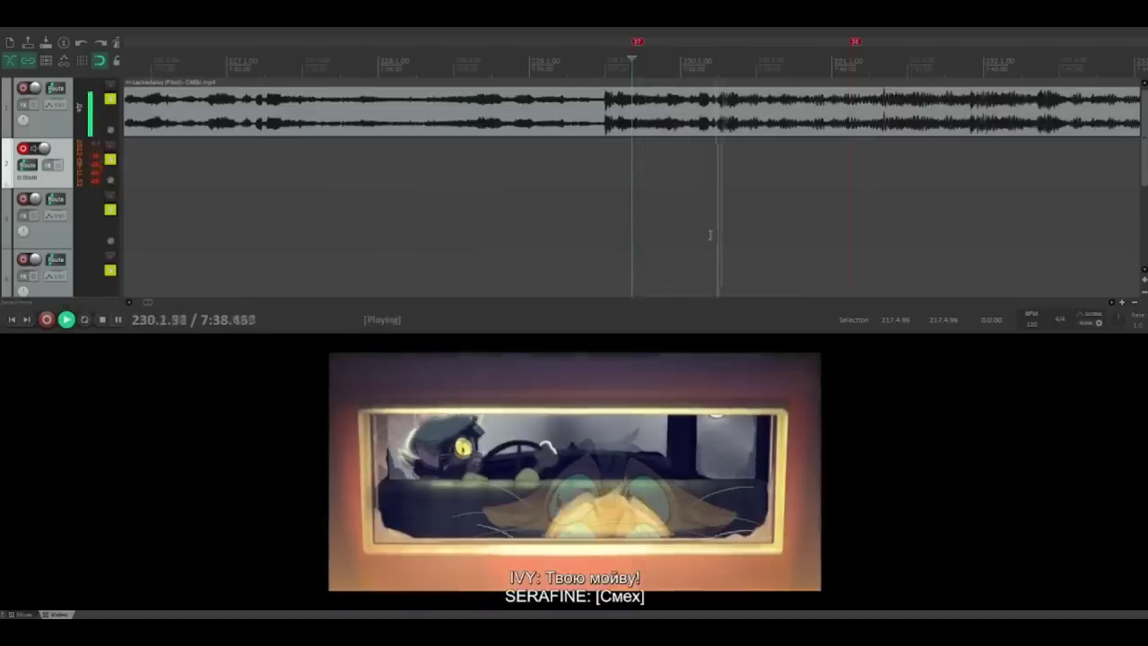
key("space")
key("space")
key("space")
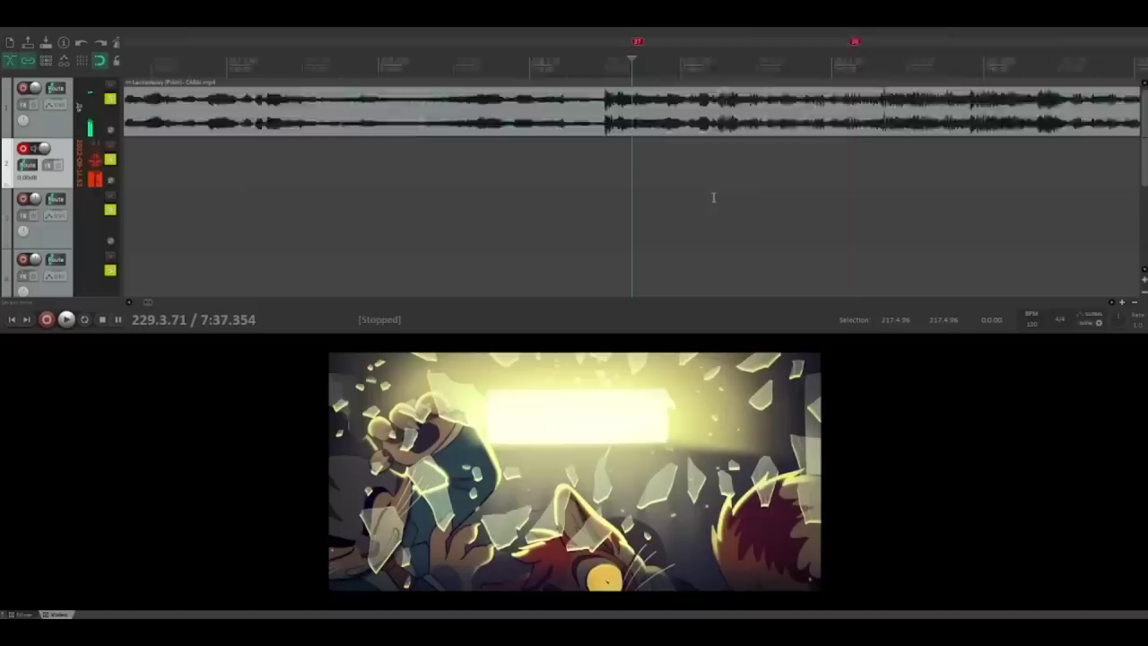
scroll(777, 187, "down", 1)
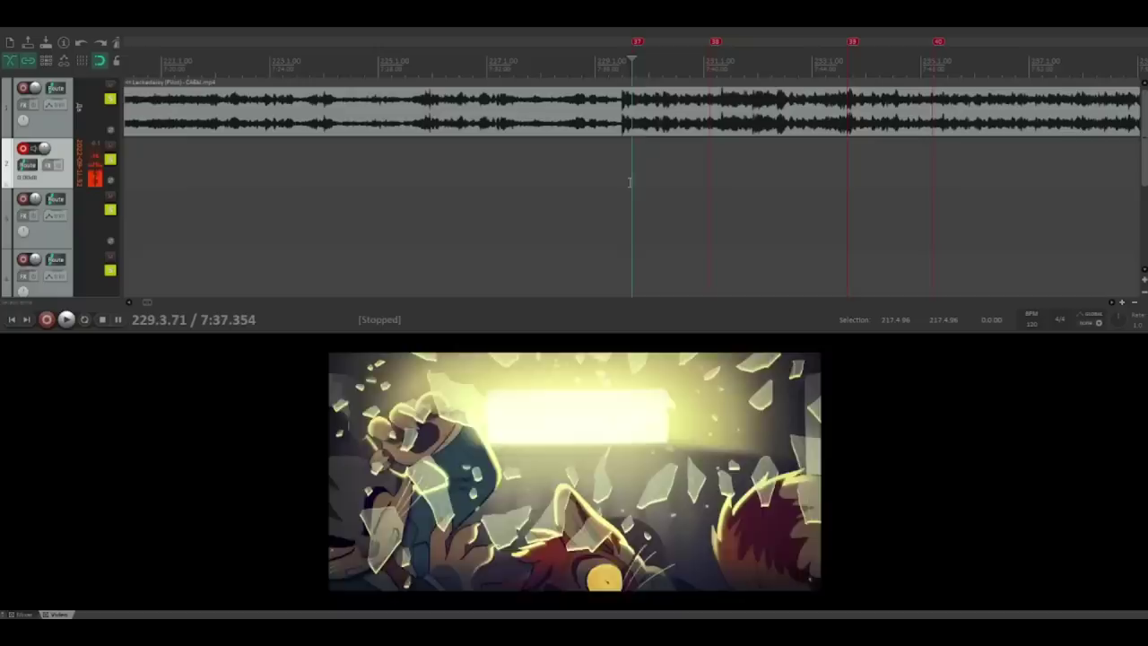
left_click(629, 182)
left_click(630, 168)
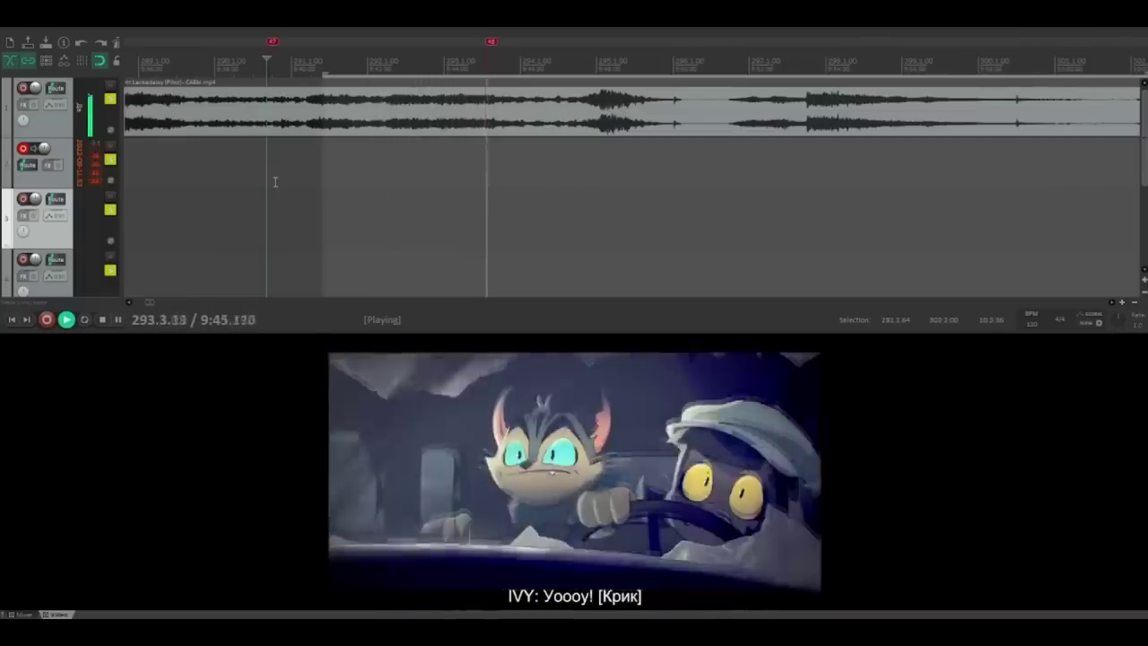
Step: End the preview of the 9:39 scene and go to the line at 10:12
key("space")
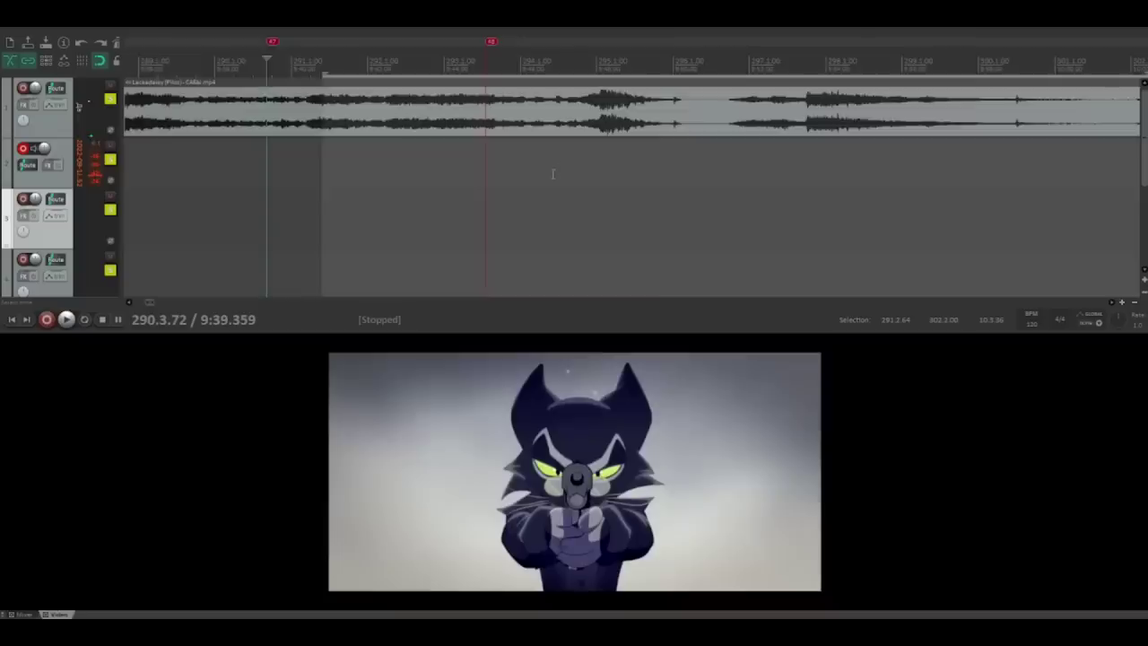
scroll(750, 181, "down", 5)
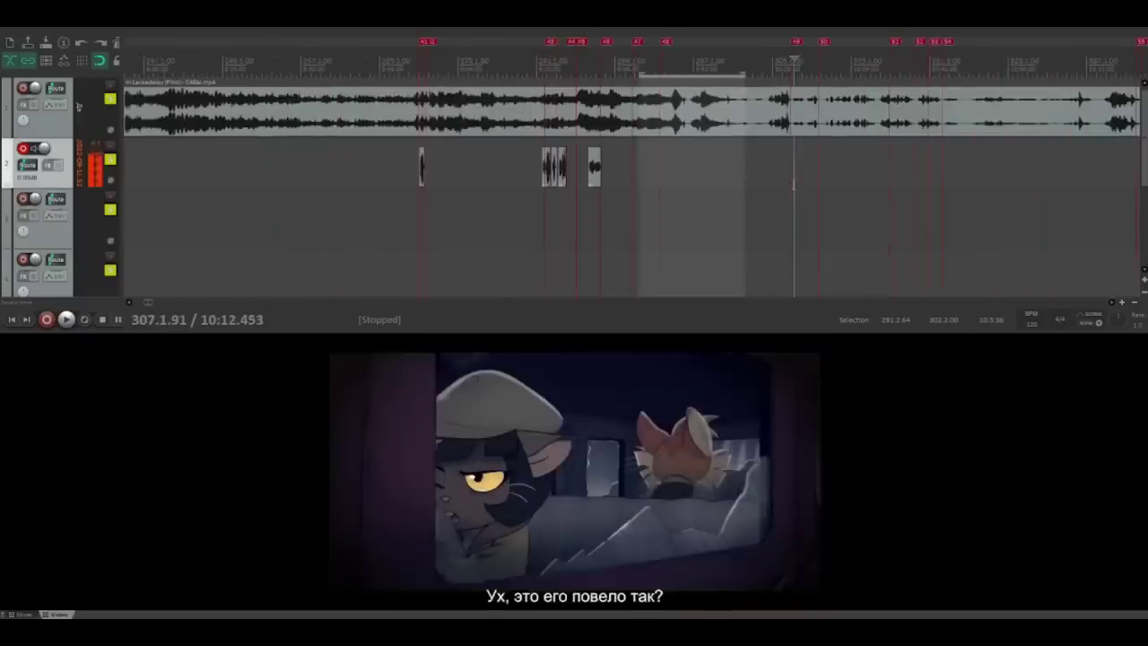
scroll(795, 184, "up", 5)
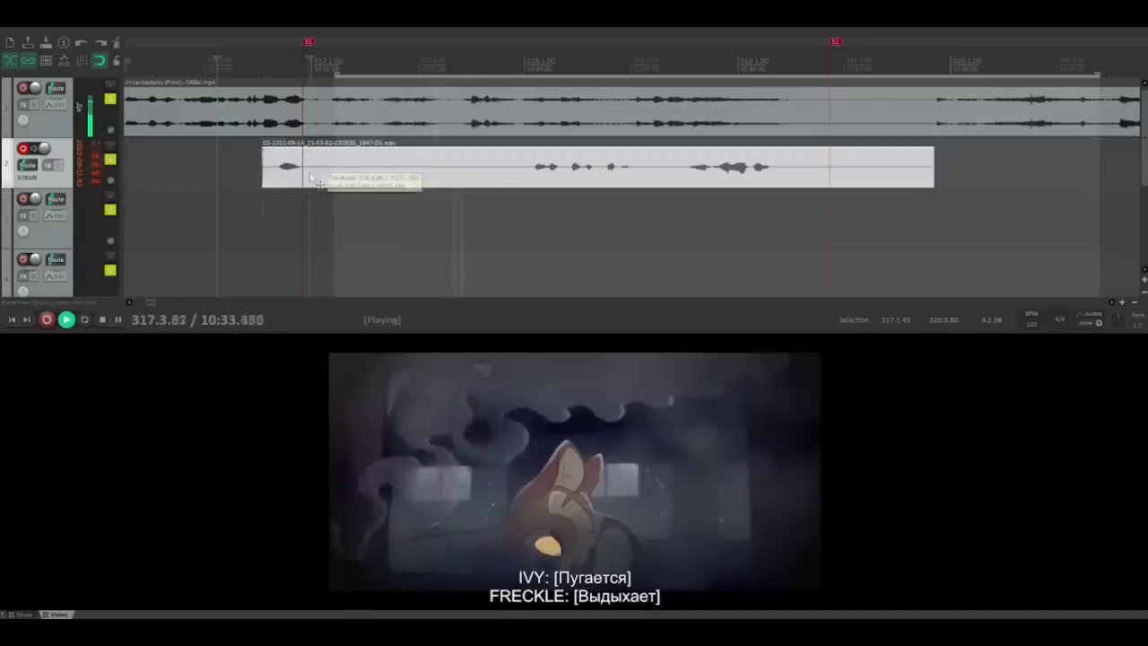
Step: Split the take on track 2 at about 10:32 and 10:35, shifting the later pieces to match the scene
left_click_drag(319, 184, 550, 191)
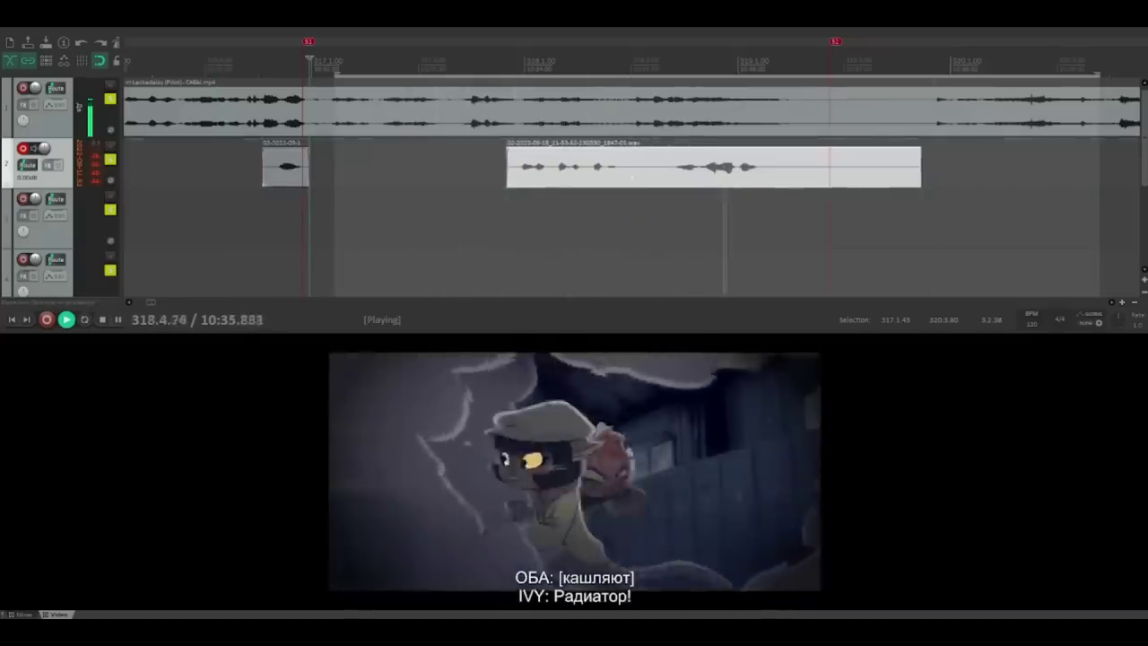
left_click(633, 181)
key("s")
mouse_move(633, 180)
left_mouse_down()
mouse_move(677, 182)
mouse_move(633, 184)
left_mouse_up()
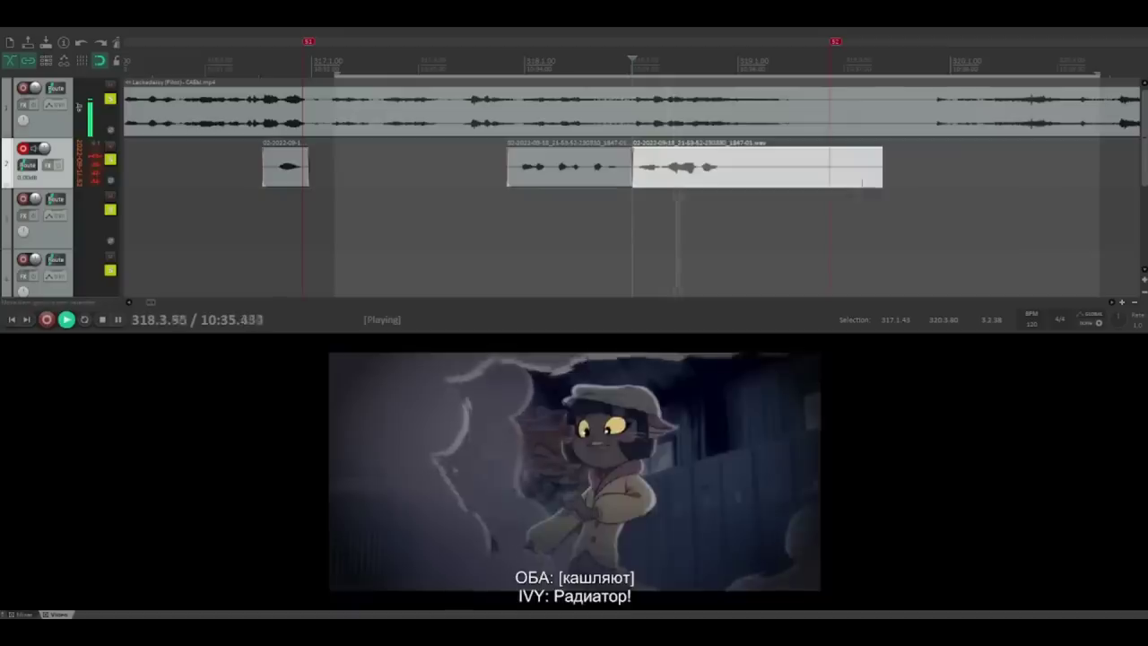
Step: Trim the silent end off the last piece of the split take at 10:35
left_click_drag(882, 193, 726, 199)
key("space")
scroll(475, 224, "down", 3)
scroll(472, 230, "down", 3)
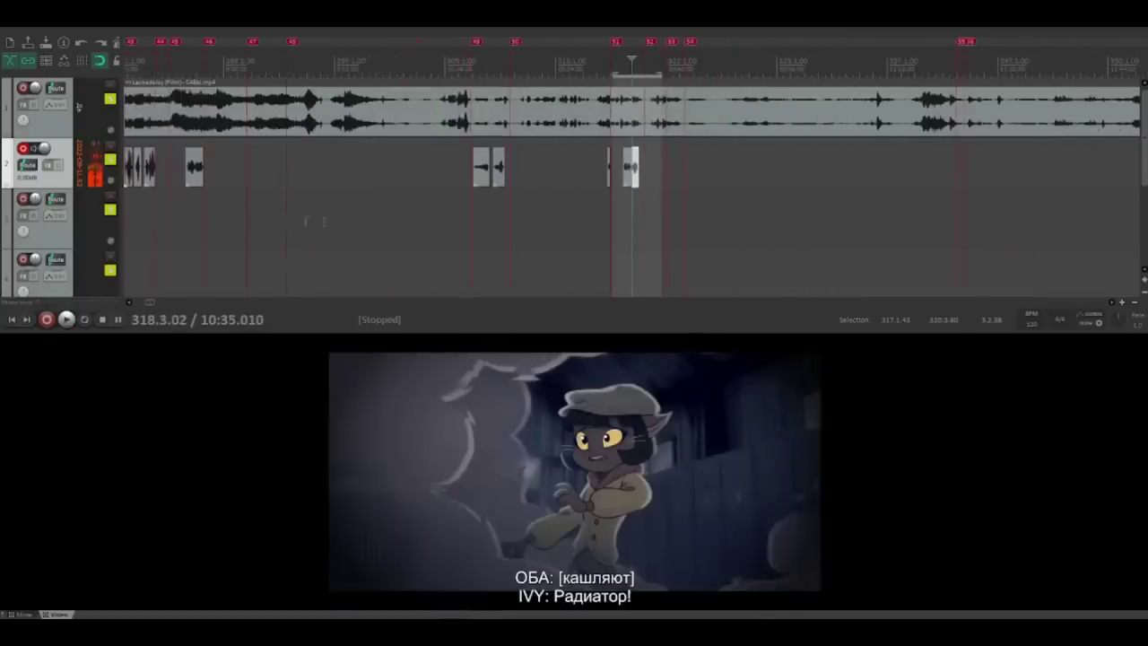
Step: Return to the unvoiced cry line near 9:39 and place the edit cursor there
left_click(242, 195)
scroll(671, 206, "up", 6)
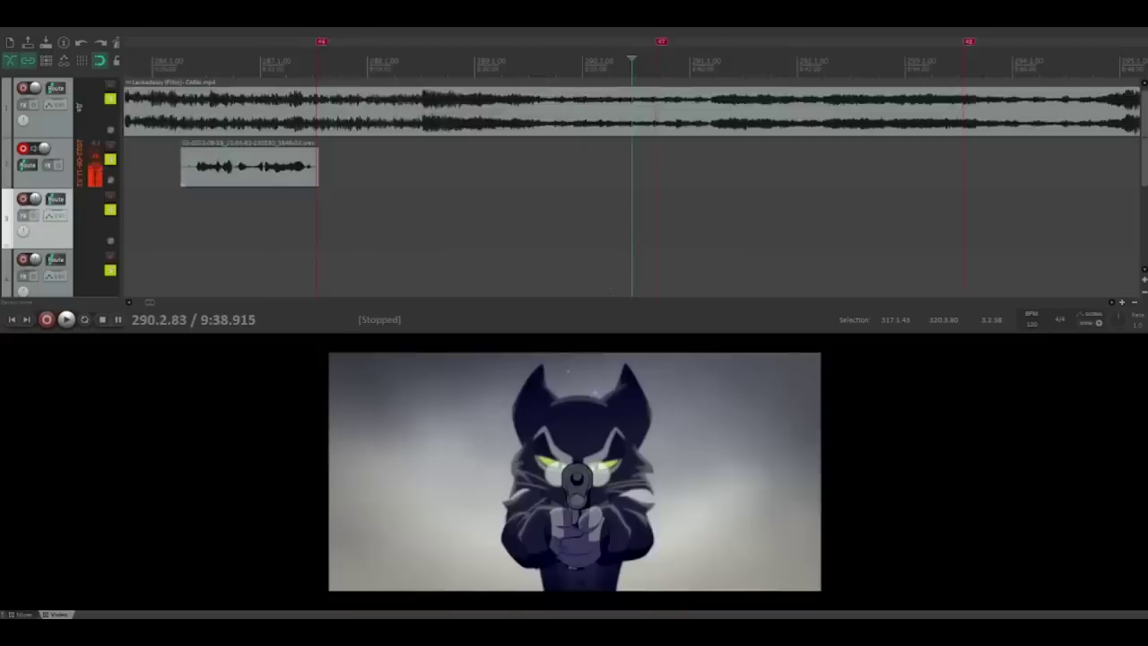
left_click(682, 199)
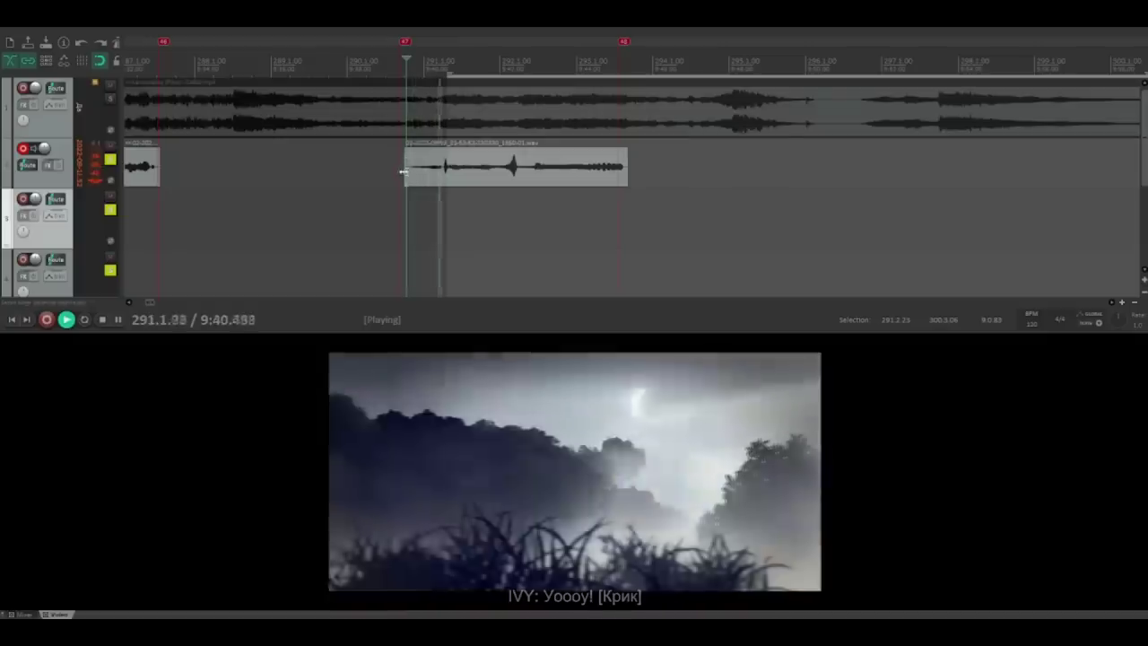
Step: Trim the start of the cry take on track 2 to about 9:40.2 and play it back
left_click_drag(403, 172, 435, 183)
left_click(440, 191)
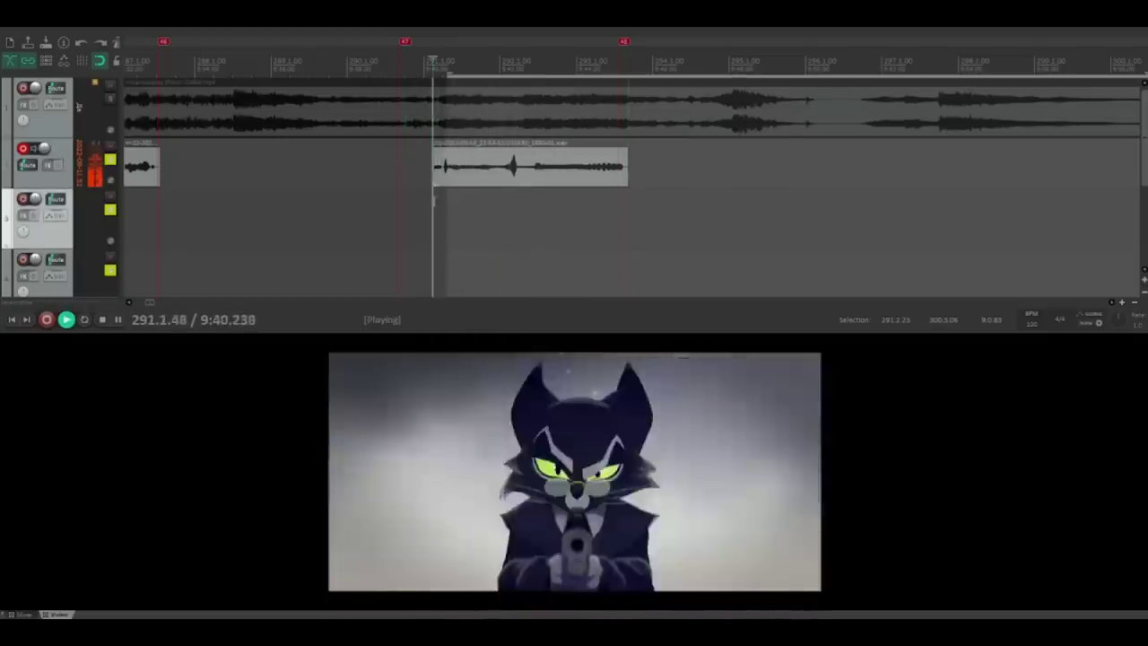
key("space")
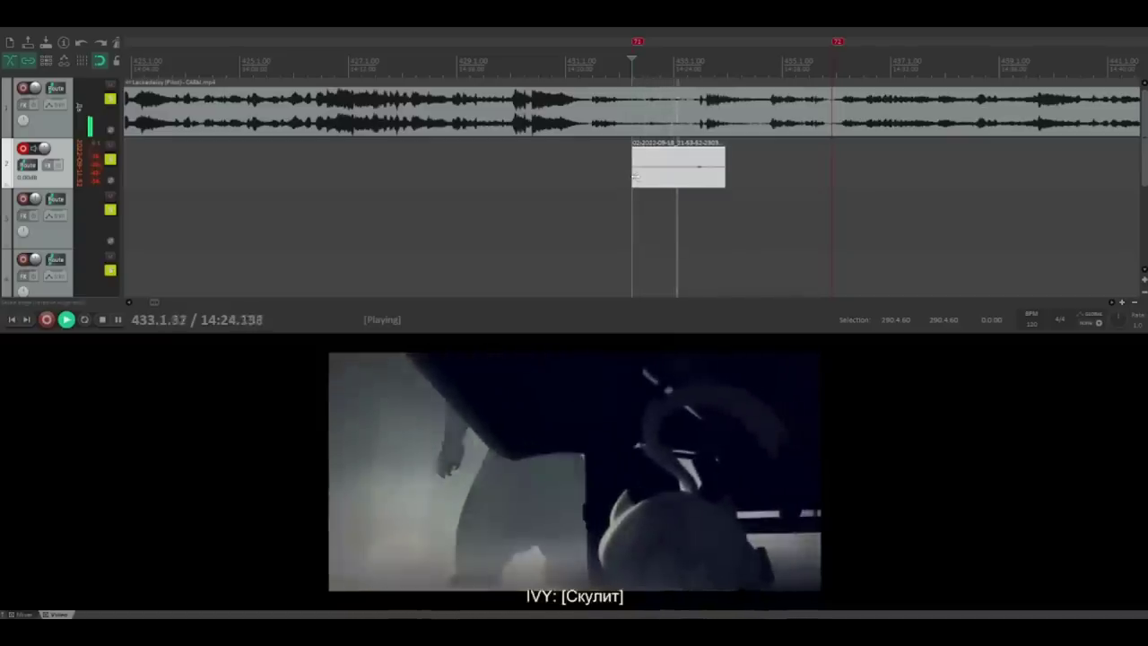
Step: Trim the end of the whimper take at 14:22, and record a take on track 2 from 15:30.732
left_click_drag(724, 177, 710, 184)
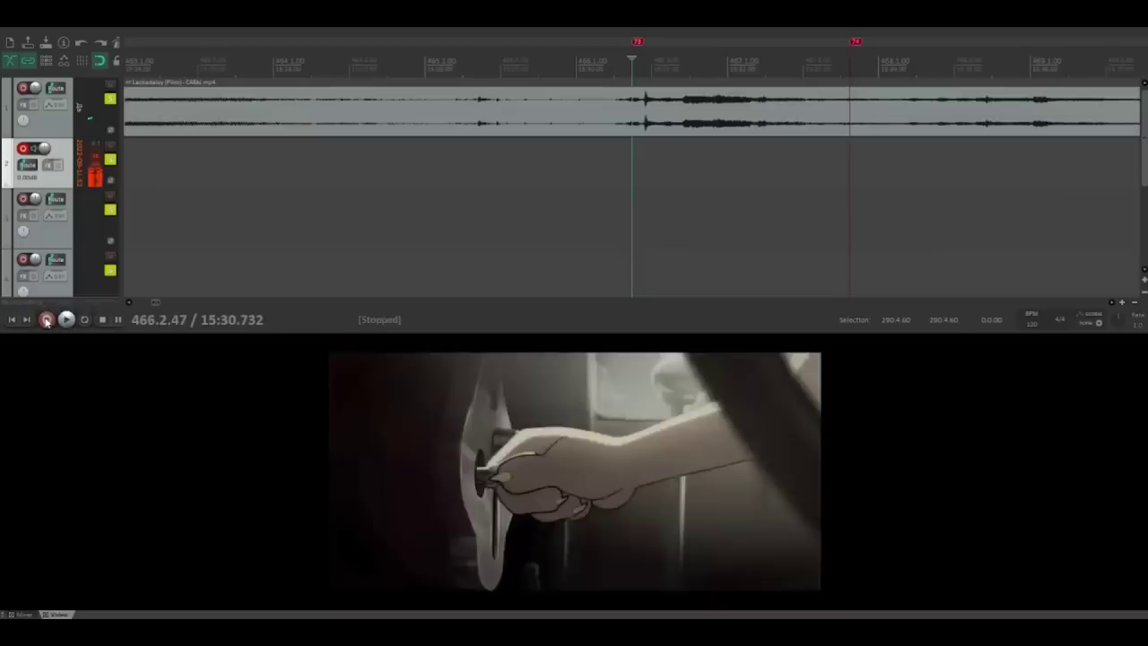
left_click(46, 320)
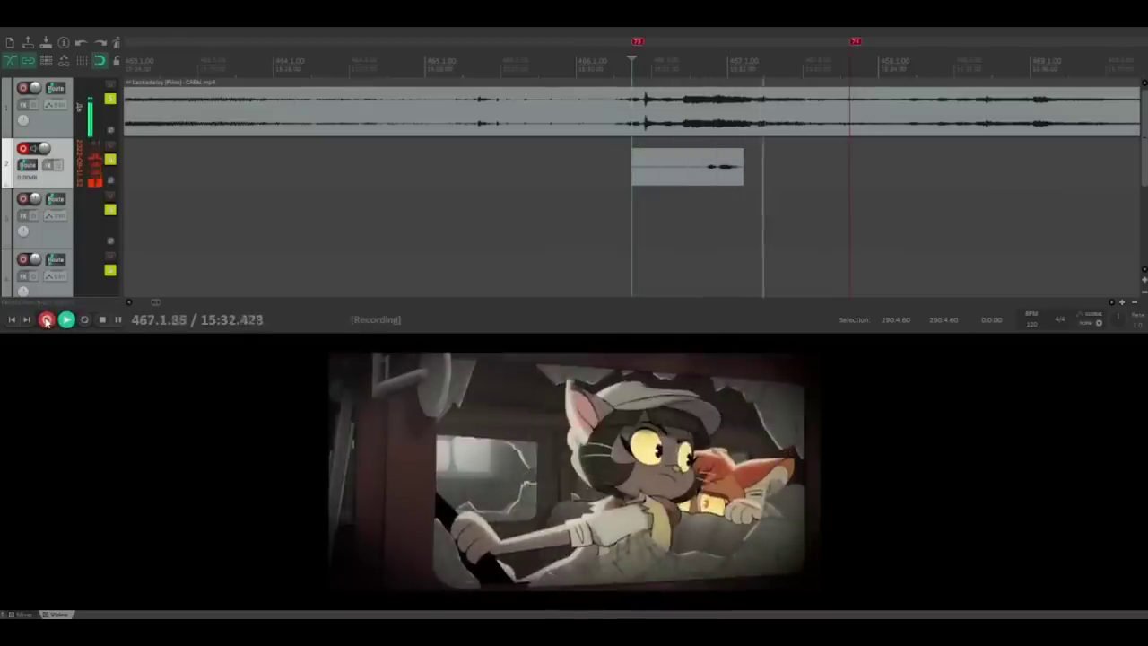
left_click(46, 320)
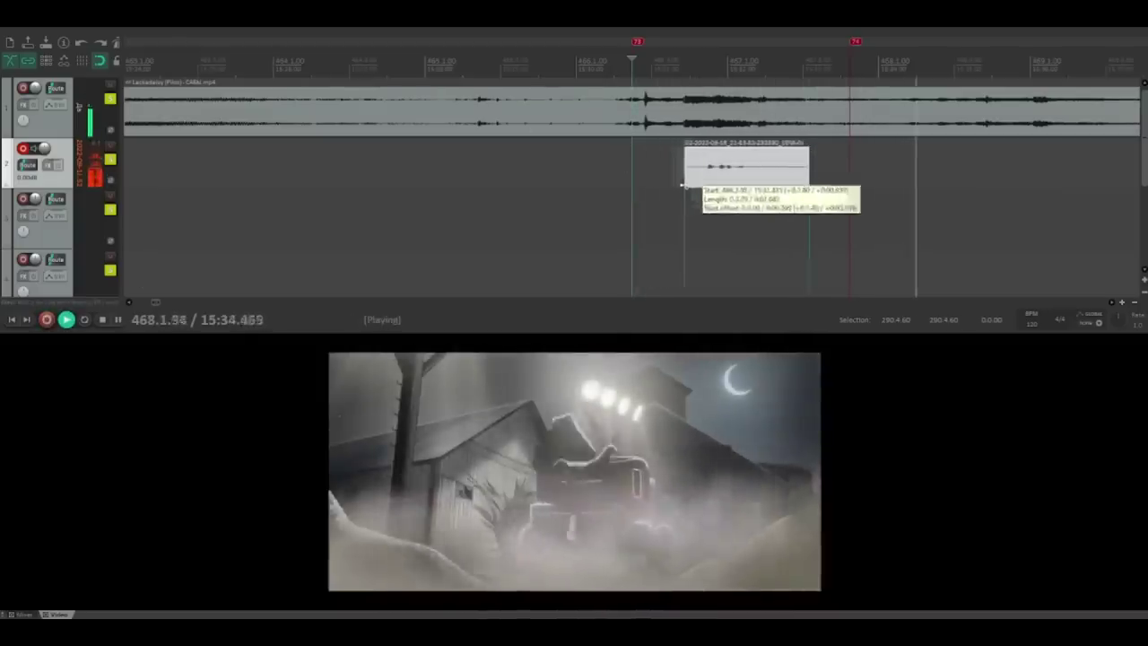